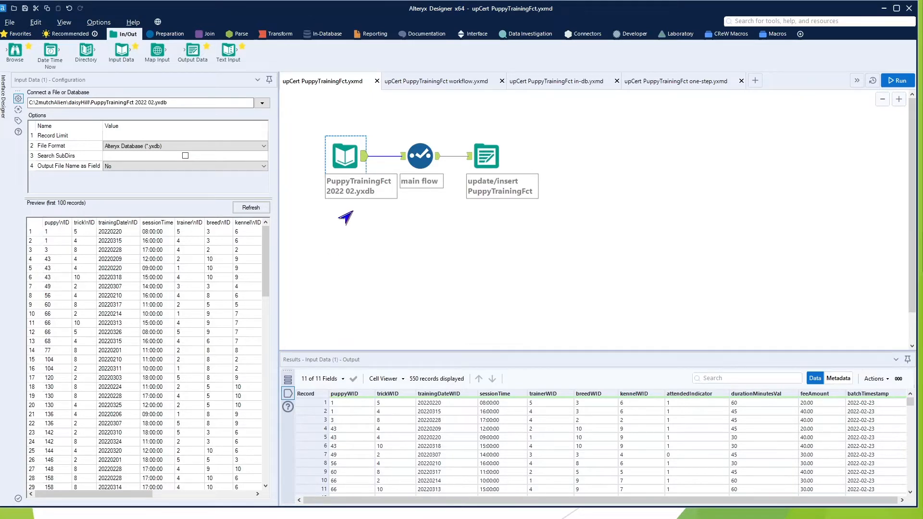
# Inspect the input, main flow select and update/insert output tools, including the output options list, in the single-output workflow
pyautogui.keyDown('ctrl'); pyautogui.click(416, 156); pyautogui.keyUp('ctrl')
pyautogui.click(417, 155)
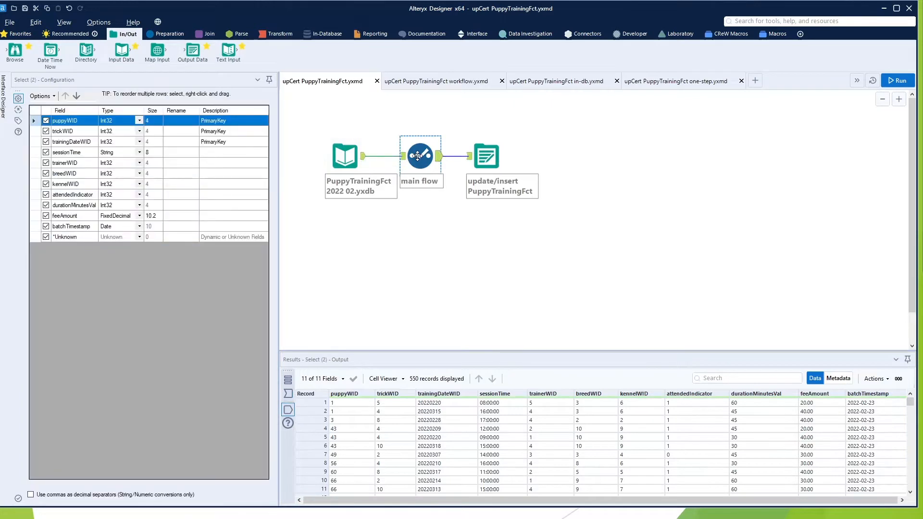
pyautogui.keyDown('ctrl'); pyautogui.click(345, 165); pyautogui.keyUp('ctrl')
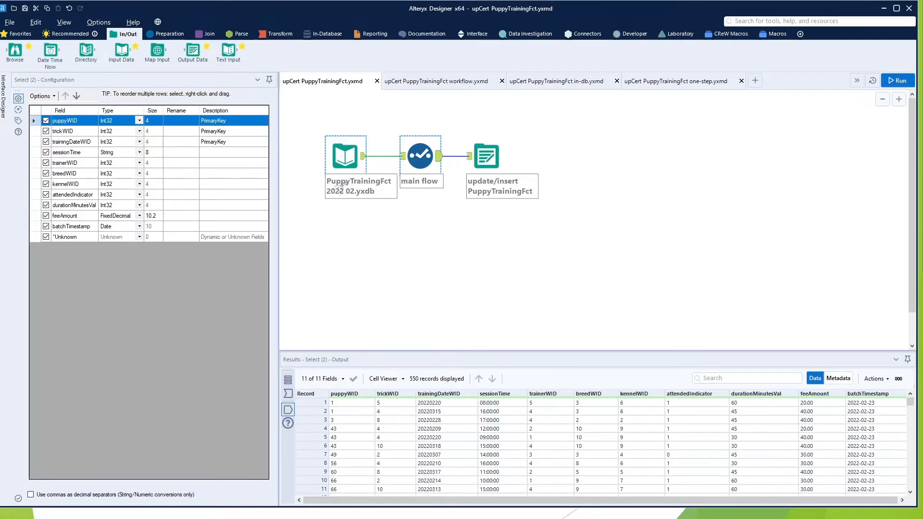
pyautogui.click(413, 163)
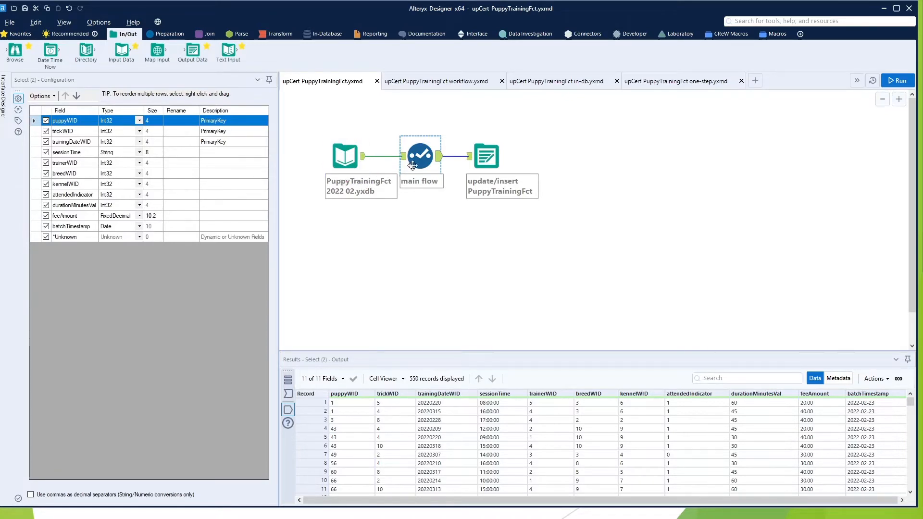
pyautogui.click(483, 155)
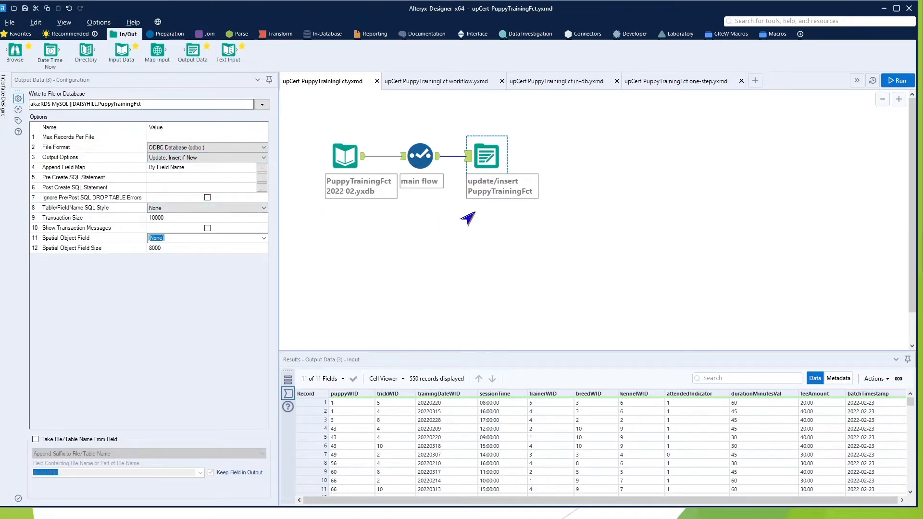
pyautogui.click(261, 159)
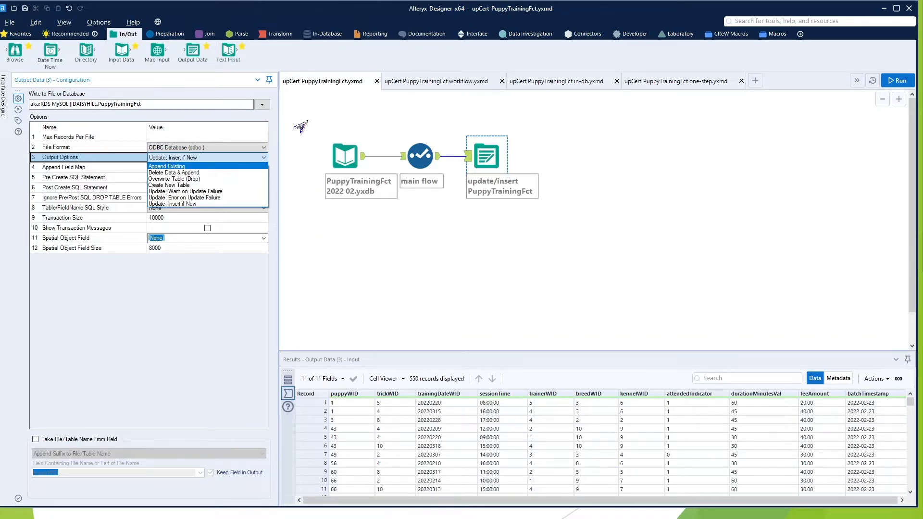
pyautogui.press('Escape')
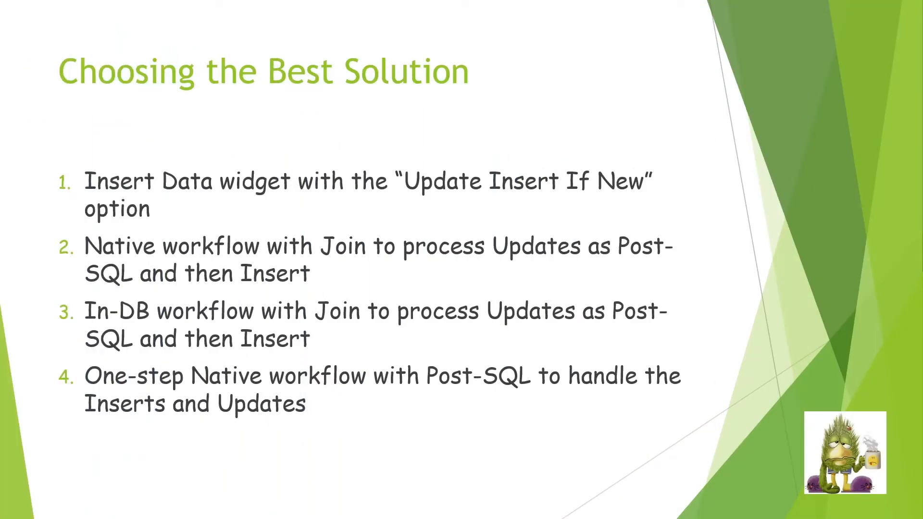
pyautogui.click(445, 161)
pyautogui.click(445, 161)
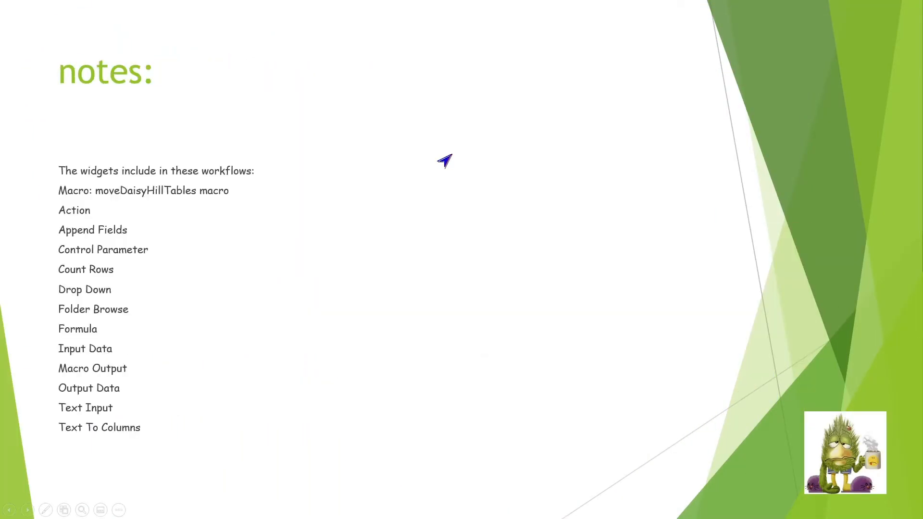
pyautogui.press('Left')
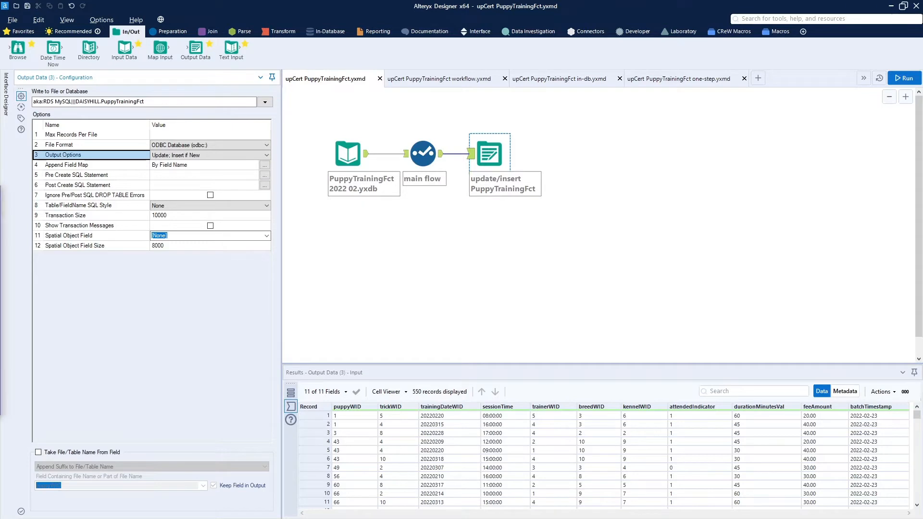
# Switch to the workflow.yxmd workflow and inspect the join tool and its unchanged, right and join outputs
pyautogui.click(430, 82)
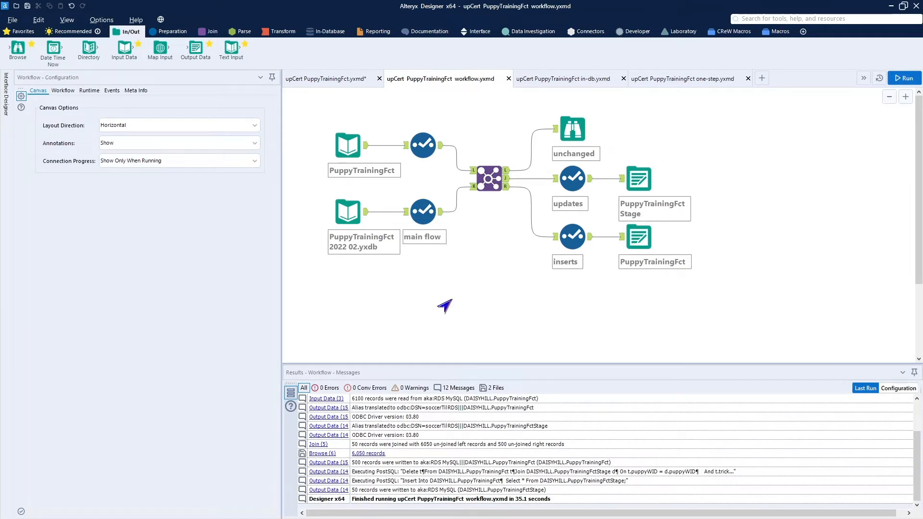
pyautogui.click(425, 210)
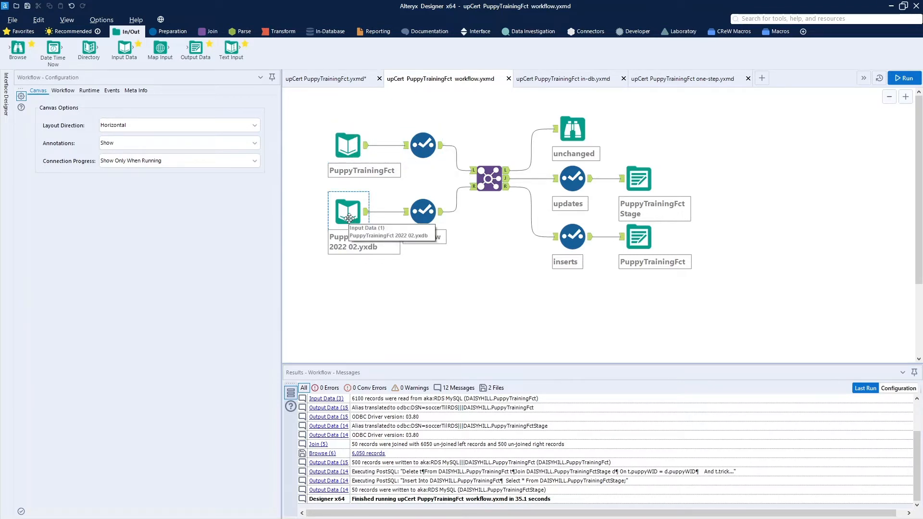
pyautogui.click(484, 183)
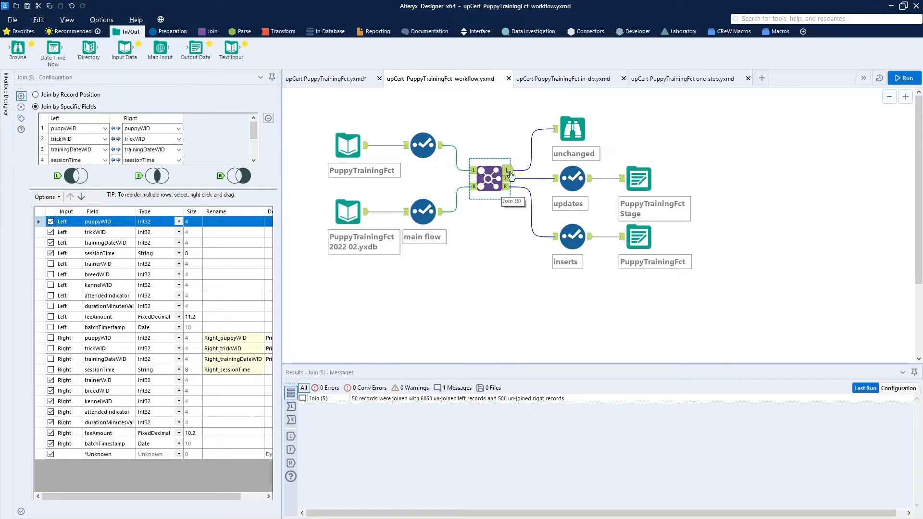
pyautogui.click(578, 136)
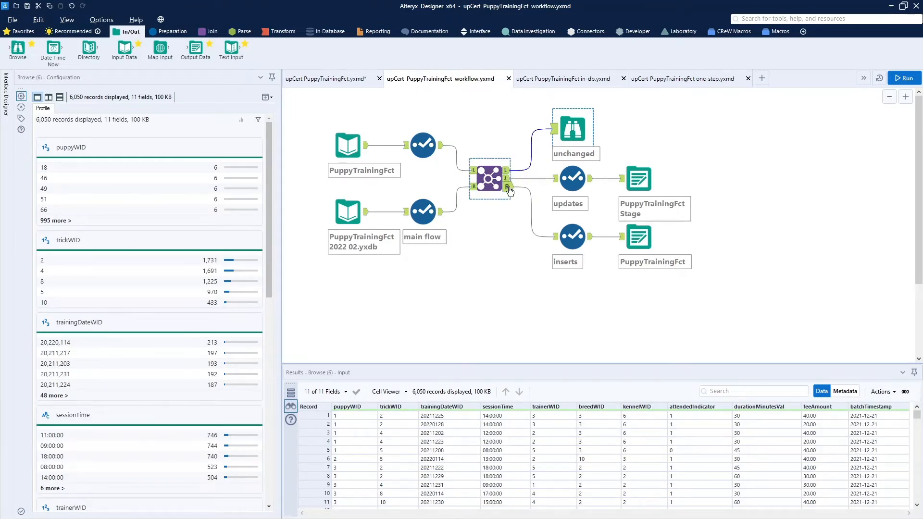
pyautogui.click(509, 189)
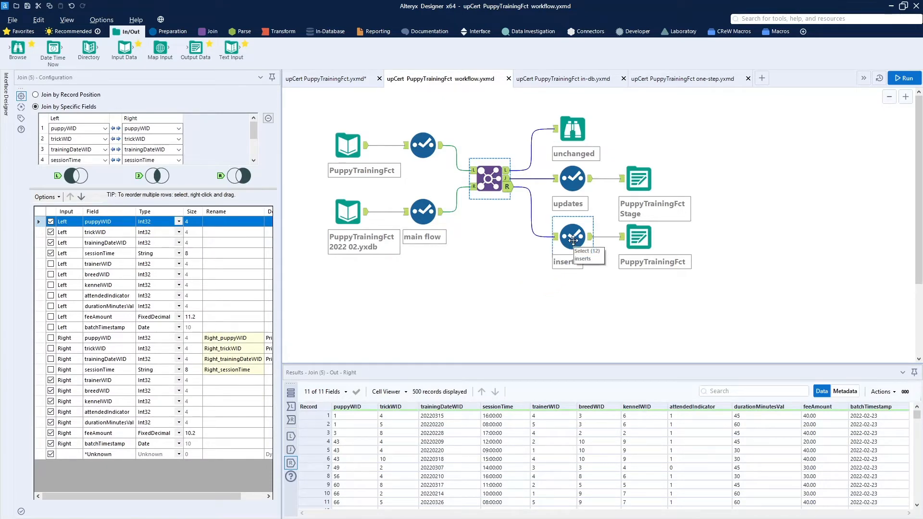
pyautogui.click(509, 181)
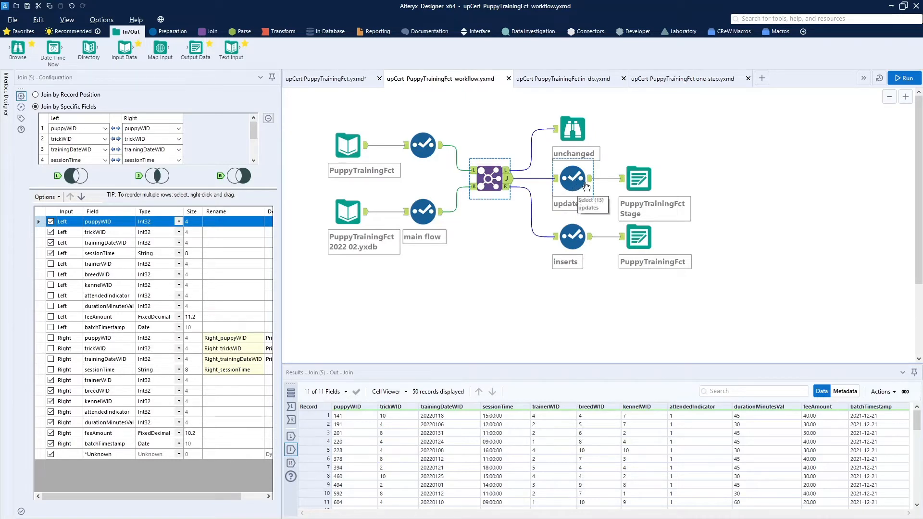
# Review the PuppyTrainingFctStage output's post-create SQL statement and the final PuppyTrainingFct output's settings
pyautogui.click(640, 180)
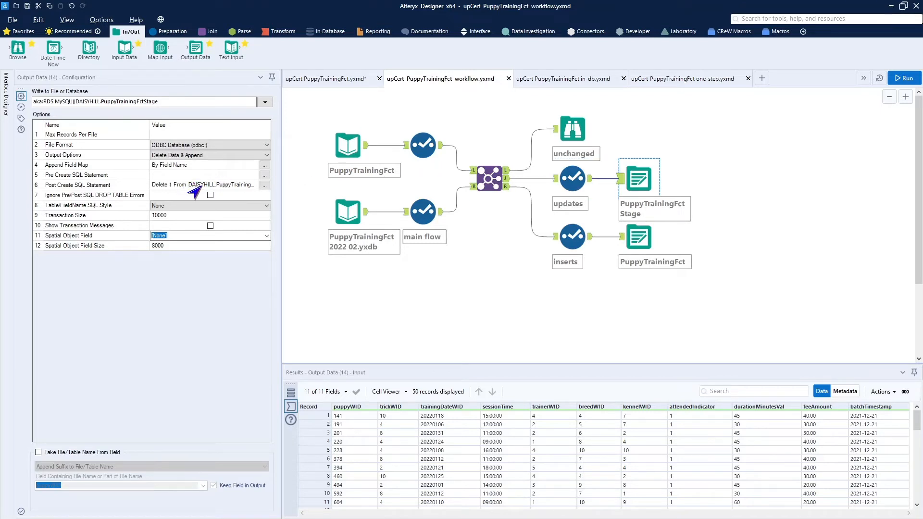
pyautogui.click(262, 186)
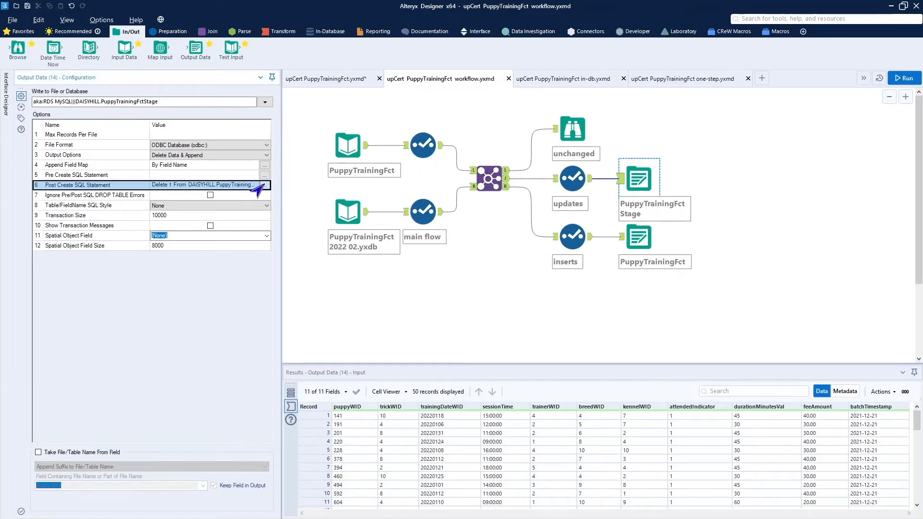
pyautogui.click(263, 186)
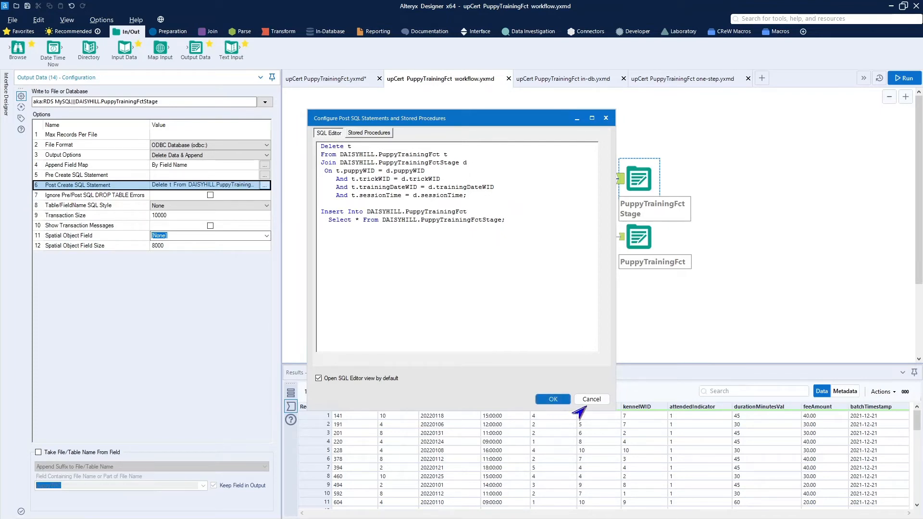
pyautogui.click(590, 403)
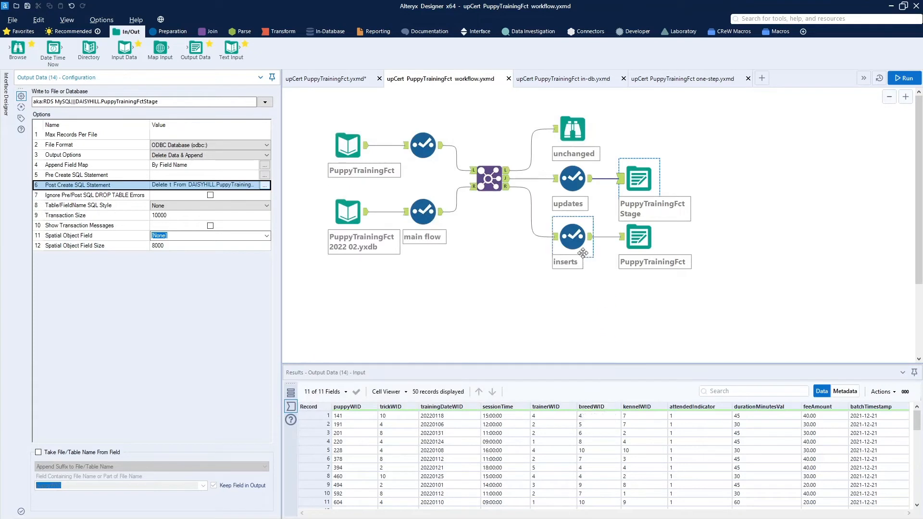
pyautogui.click(643, 240)
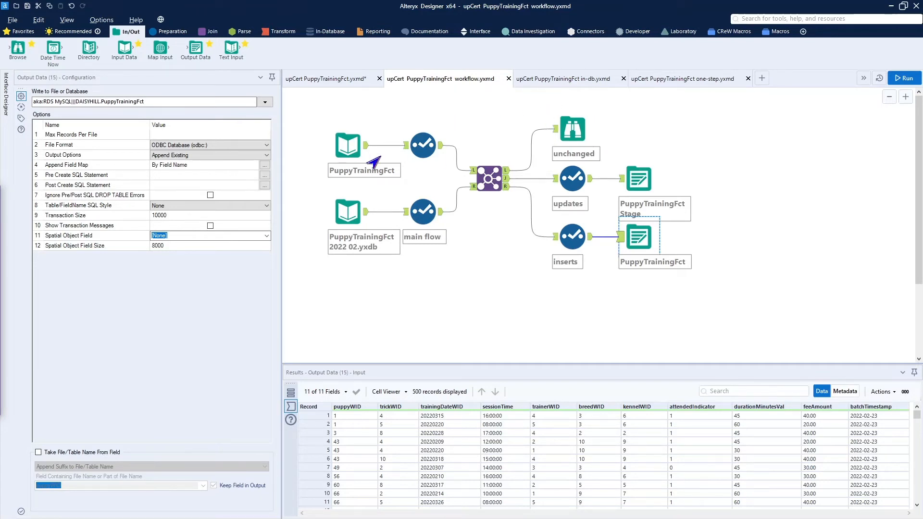
# Switch to the in-db workflow and inspect its temporary table, in-DB connection, join, select, write and control tools
pyautogui.click(553, 85)
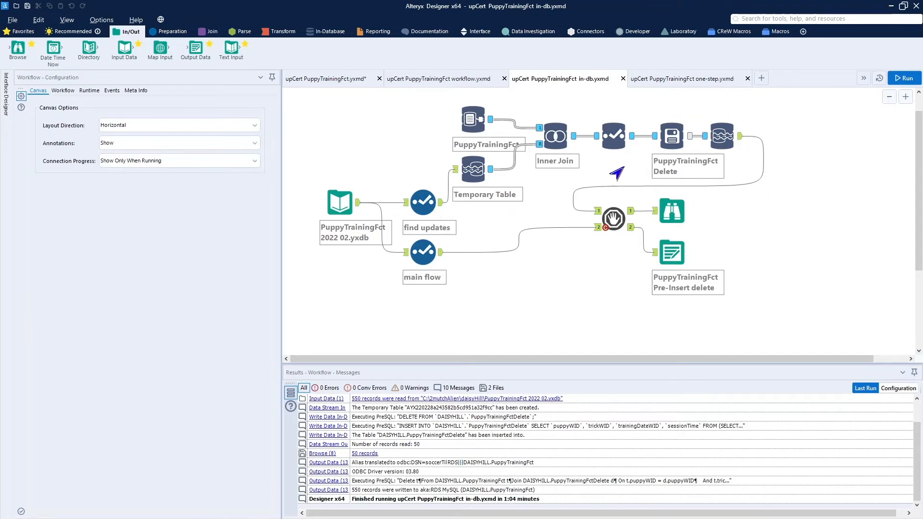
pyautogui.click(612, 219)
pyautogui.click(483, 176)
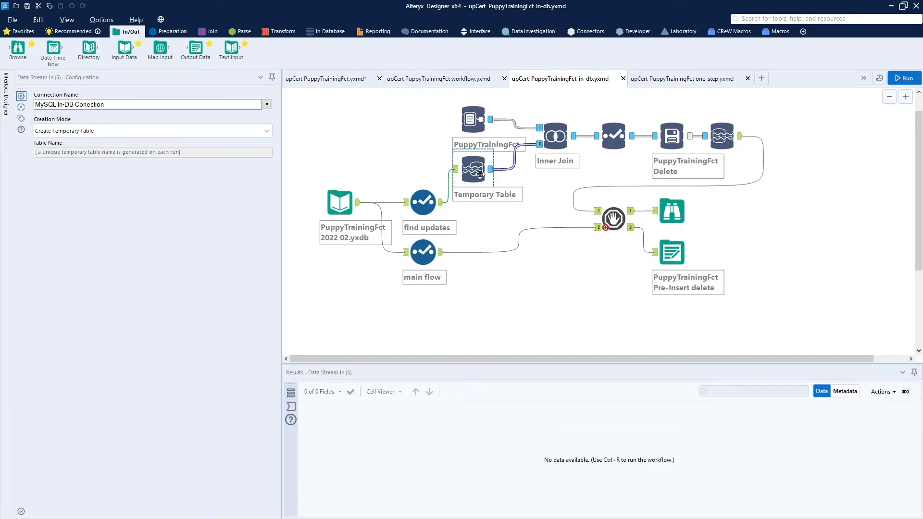
pyautogui.click(477, 123)
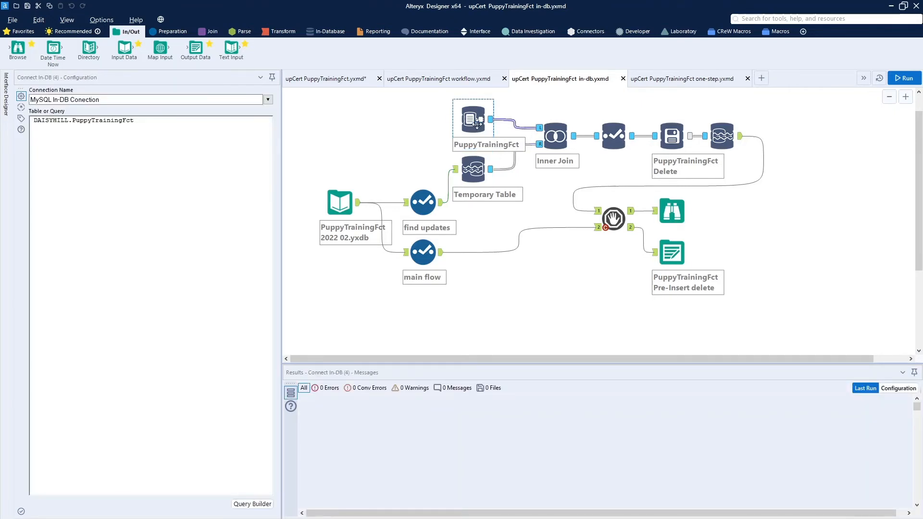
pyautogui.click(558, 137)
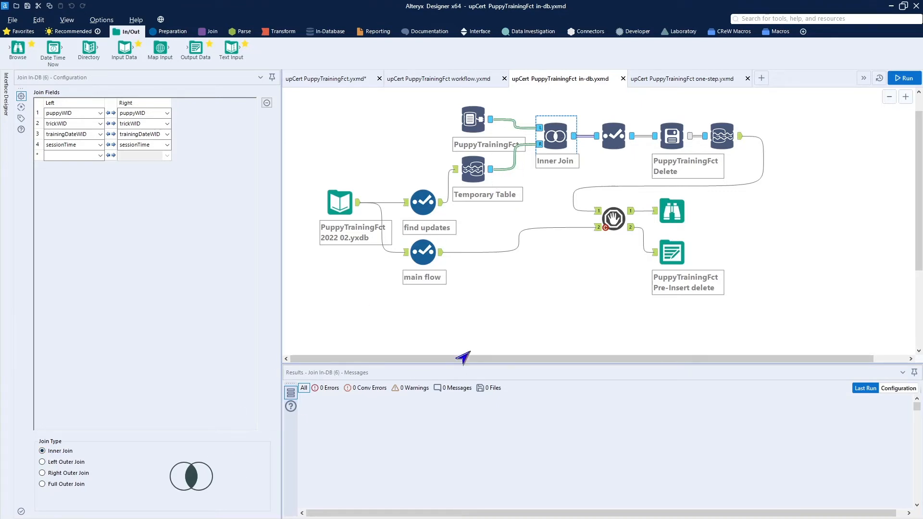
pyautogui.click(618, 138)
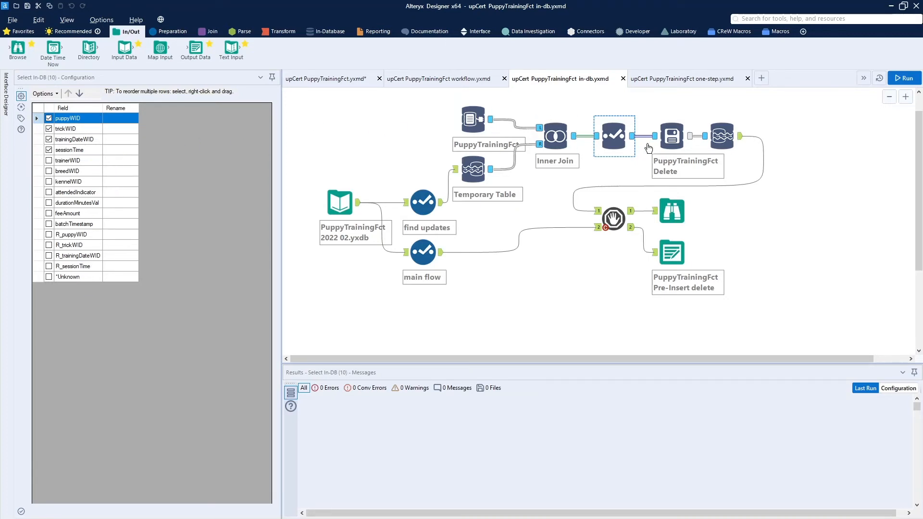
pyautogui.click(675, 136)
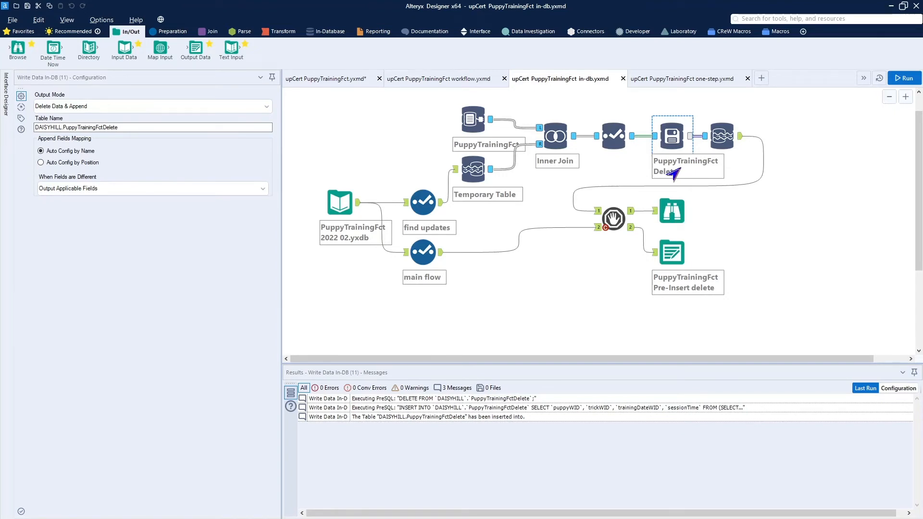
pyautogui.keyDown('ctrl'); pyautogui.click(724, 134); pyautogui.keyUp('ctrl')
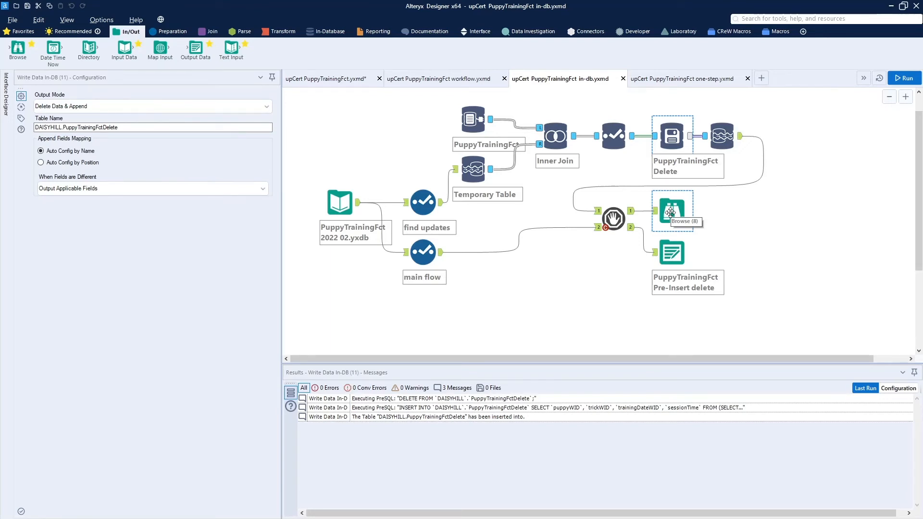
pyautogui.click(614, 219)
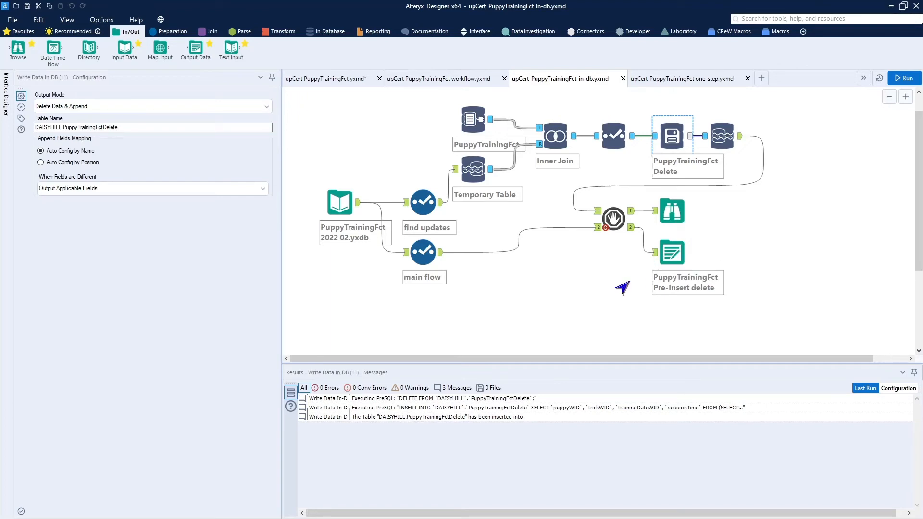
# Review the pre-create SQL statement of the Pre-Insert delete output tool
pyautogui.click(673, 255)
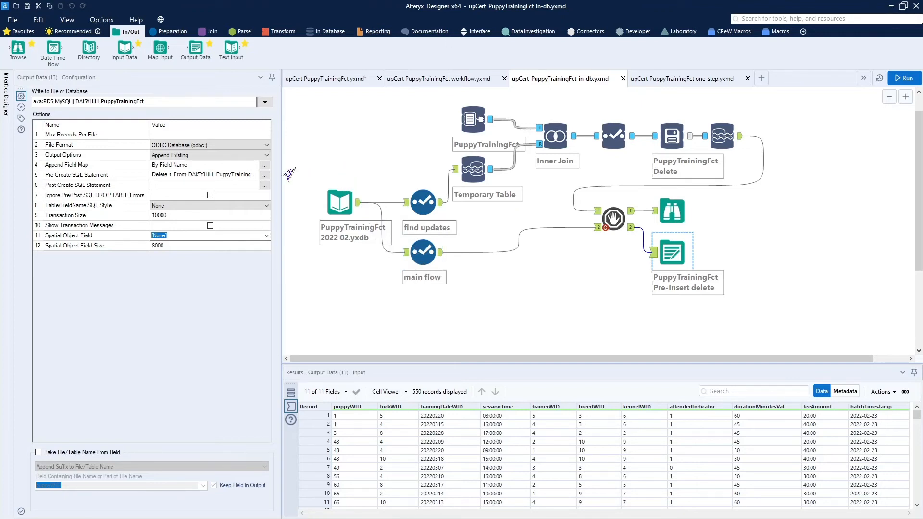
pyautogui.click(265, 176)
pyautogui.click(265, 175)
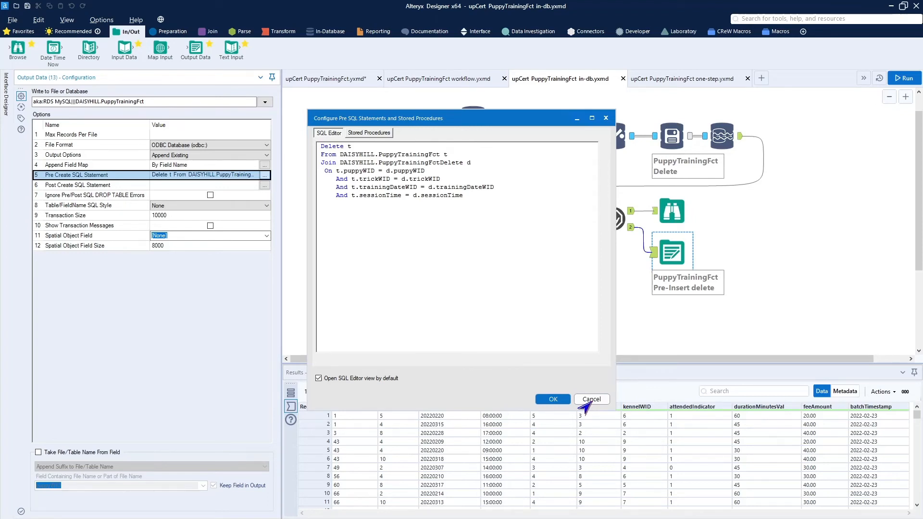
pyautogui.click(587, 403)
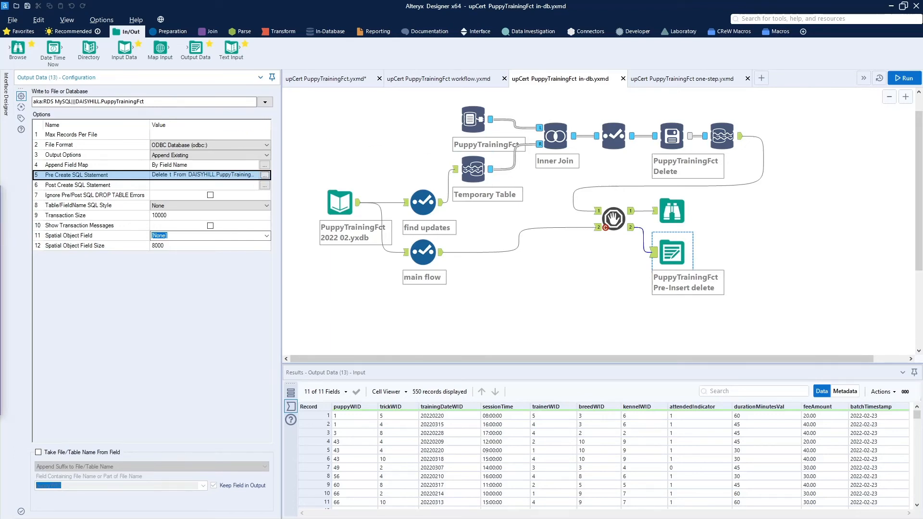
# Switch to the one-step workflow and inspect its input, main flow select and PuppyTrainingFctStage output tools
pyautogui.click(650, 82)
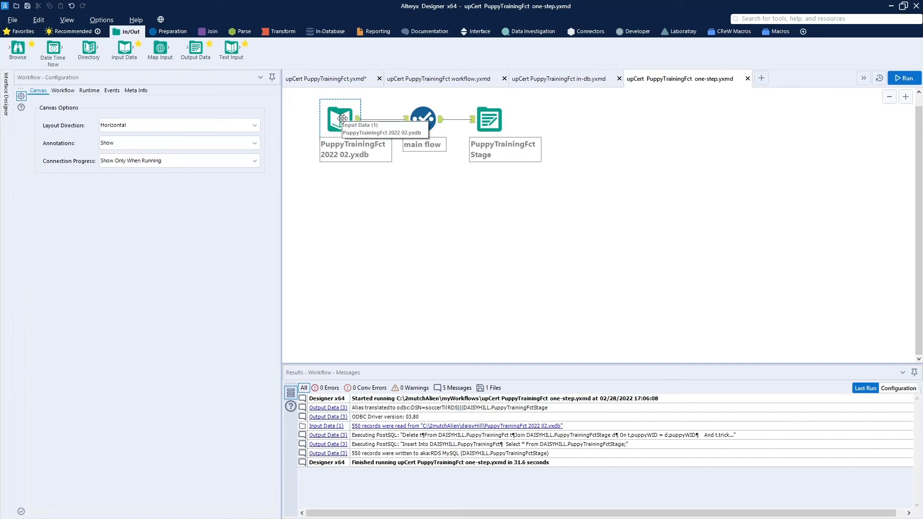
pyautogui.click(424, 127)
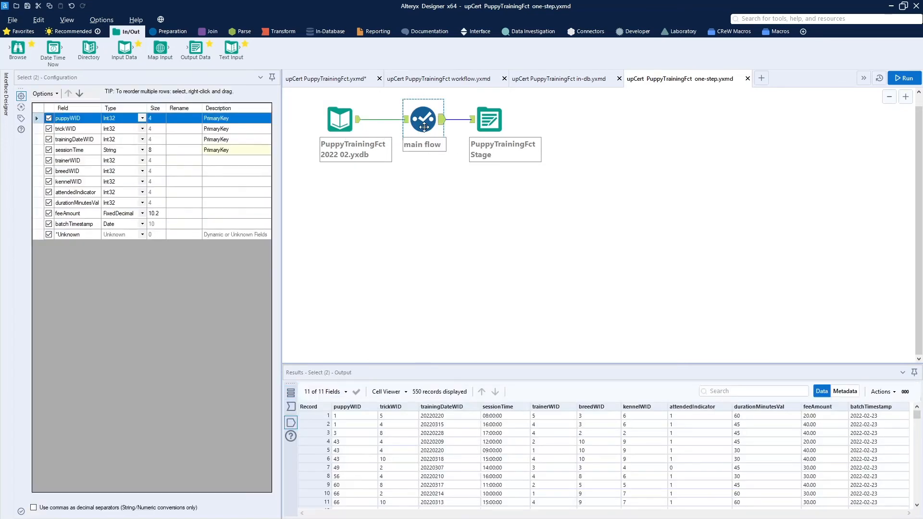
pyautogui.click(357, 124)
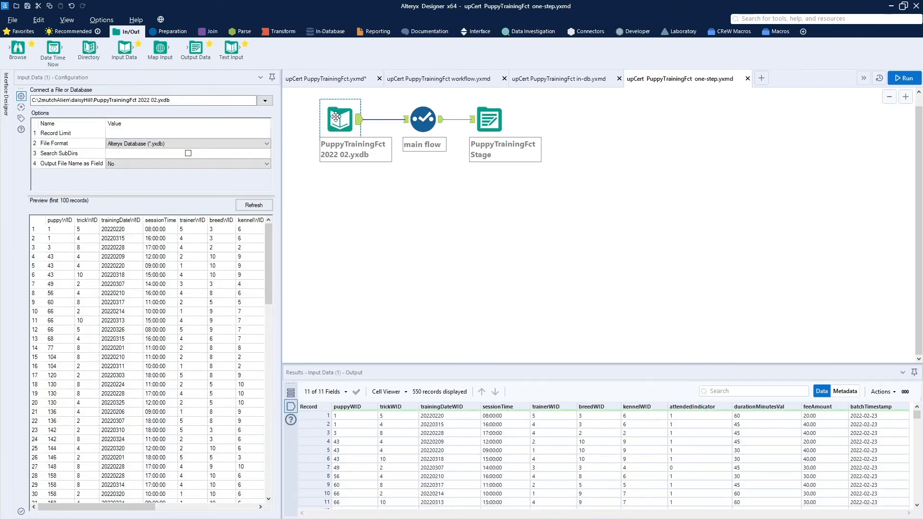
pyautogui.click(423, 126)
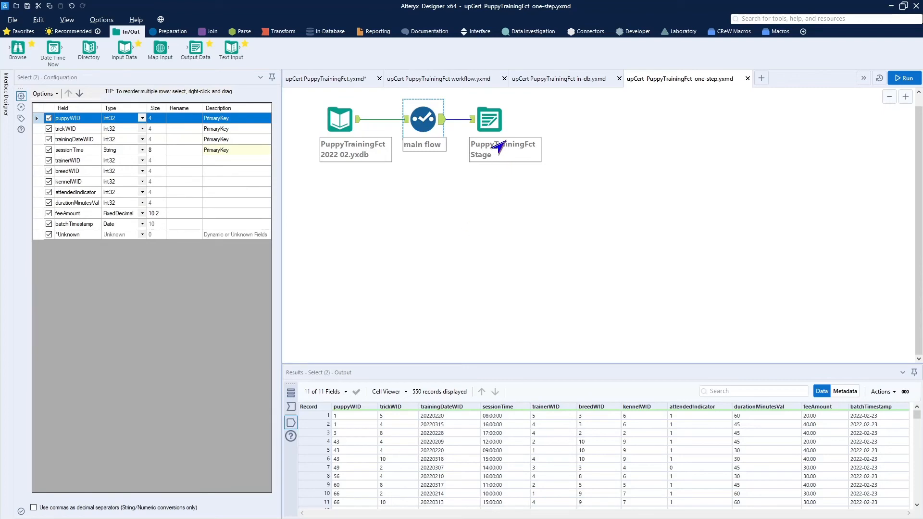
pyautogui.click(494, 125)
pyautogui.click(494, 125)
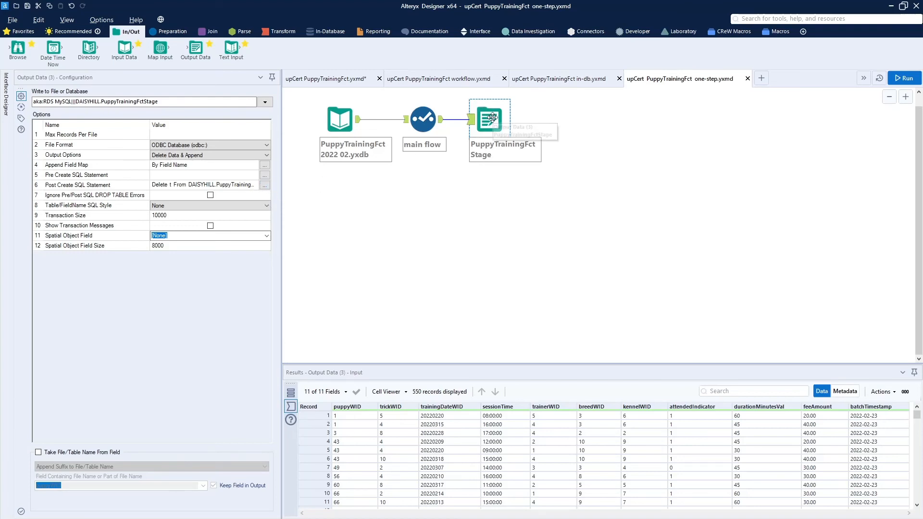
# Review the stage output's post-create SQL statement that deletes matched rows and inserts the staged records
pyautogui.click(262, 186)
pyautogui.click(264, 185)
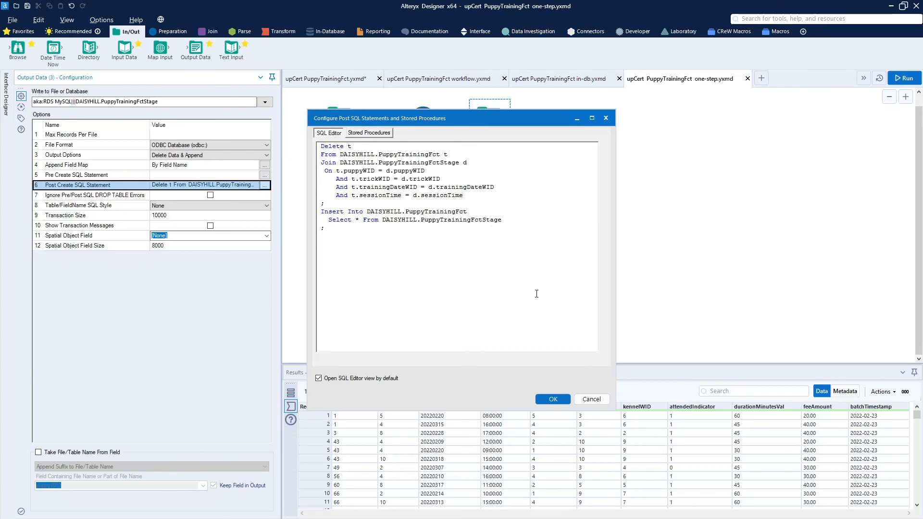
pyautogui.click(583, 404)
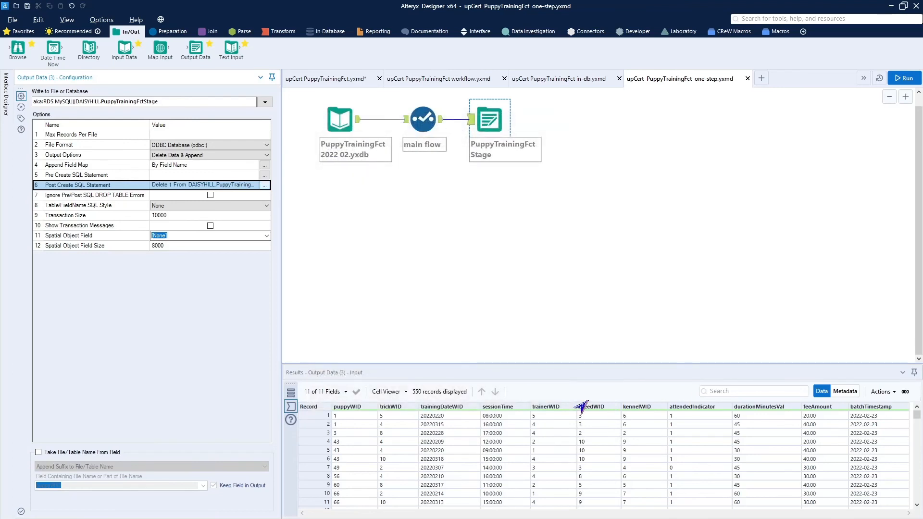